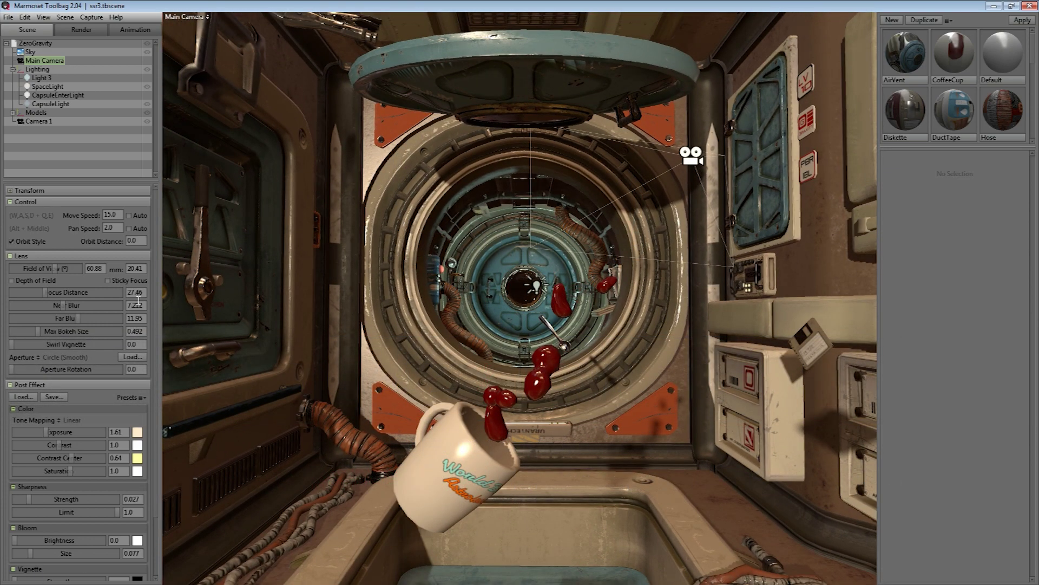
Disable Orbit Style in the Main Camera's Control settings
click(12, 242)
Fly the camera toward the hatch door, framing the floating mug large in the lower left
mouse_move(369, 517)
mouse_down()
mouse_move(342, 496)
mouse_move(350, 443)
mouse_move(402, 411)
mouse_move(493, 420)
mouse_move(522, 439)
mouse_move(536, 478)
mouse_move(513, 518)
mouse_move(428, 539)
mouse_move(379, 518)
mouse_move(358, 548)
mouse_move(391, 505)
mouse_up()
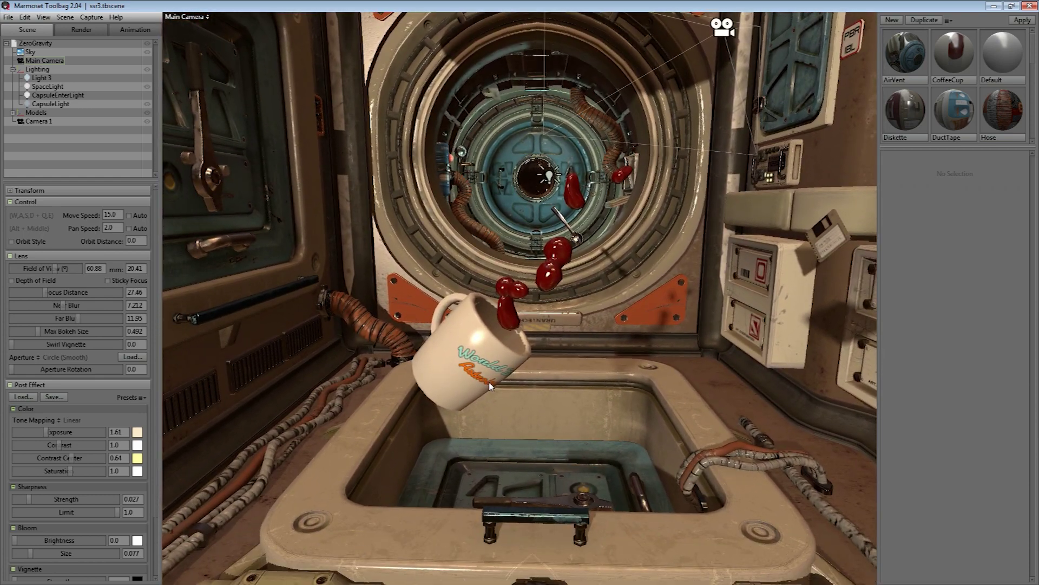
scroll(490, 386, up, 10)
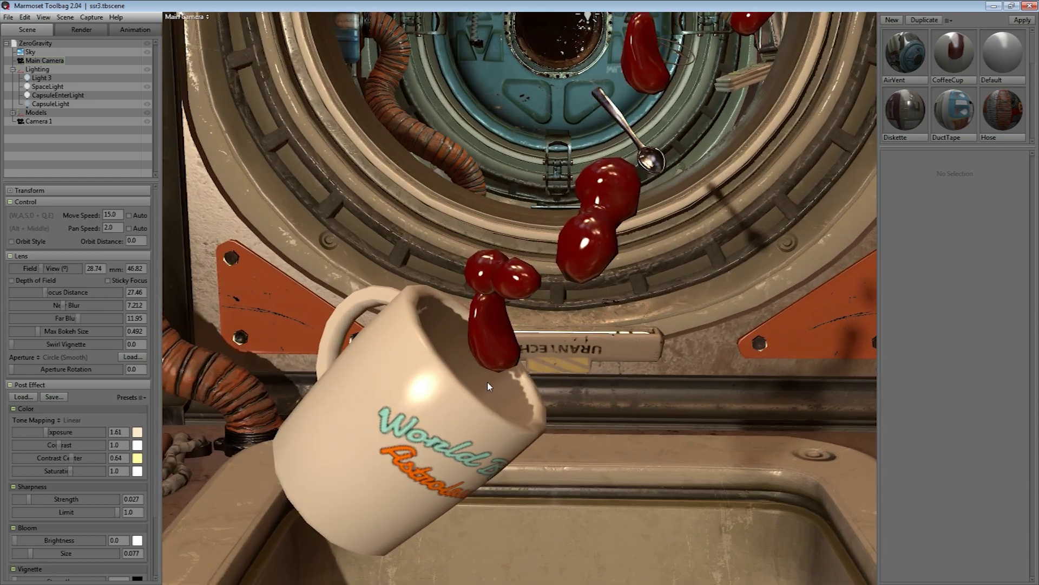
scroll(490, 385, down, 15)
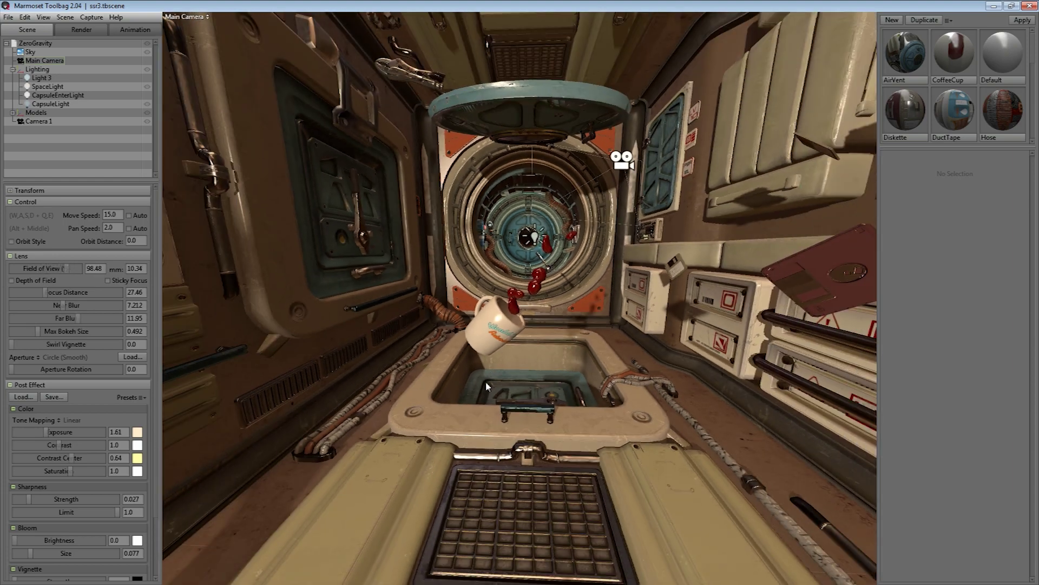
scroll(486, 381, up, 7)
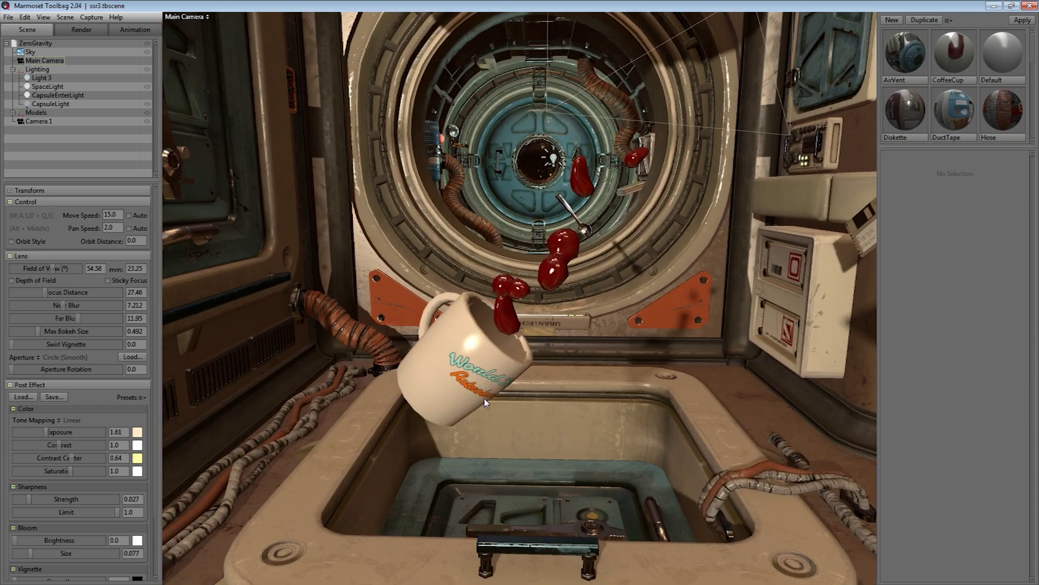
drag(484, 398, 497, 381)
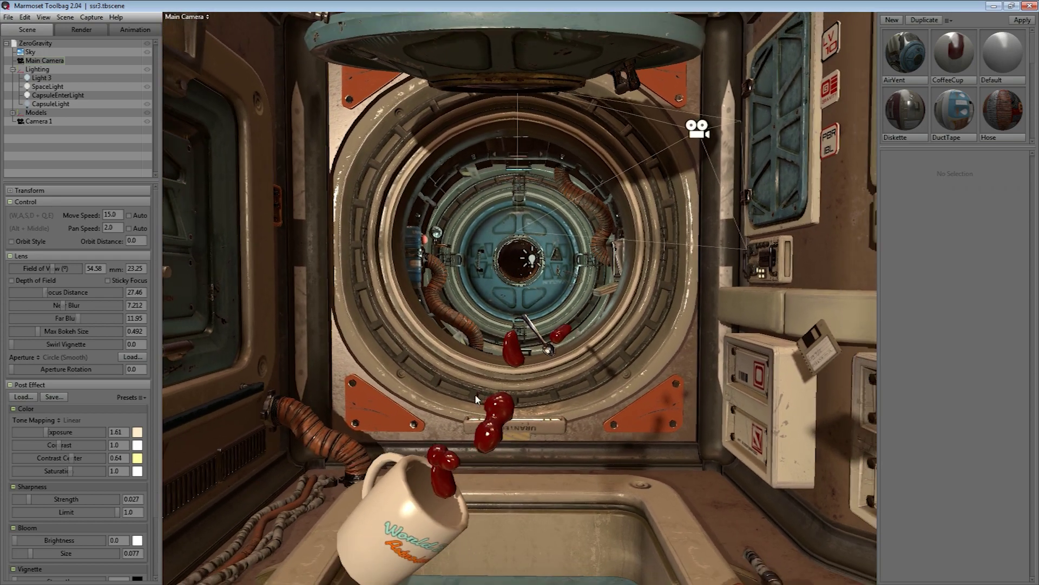
click(113, 214)
Move Camera 1 left and down with its gizmo and adjust its Field of View
click(698, 130)
drag(695, 140, 724, 144)
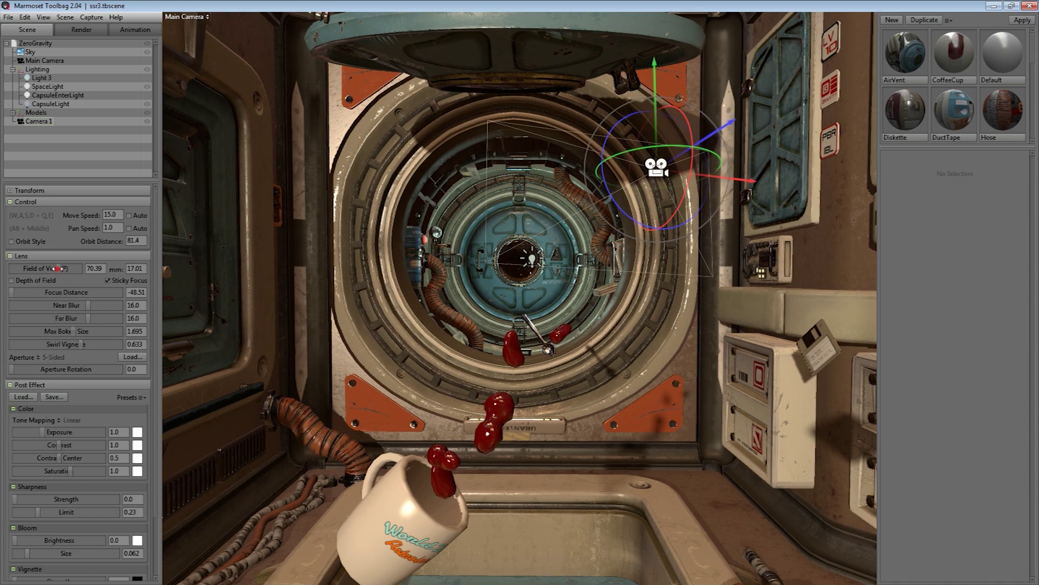
drag(57, 268, 63, 270)
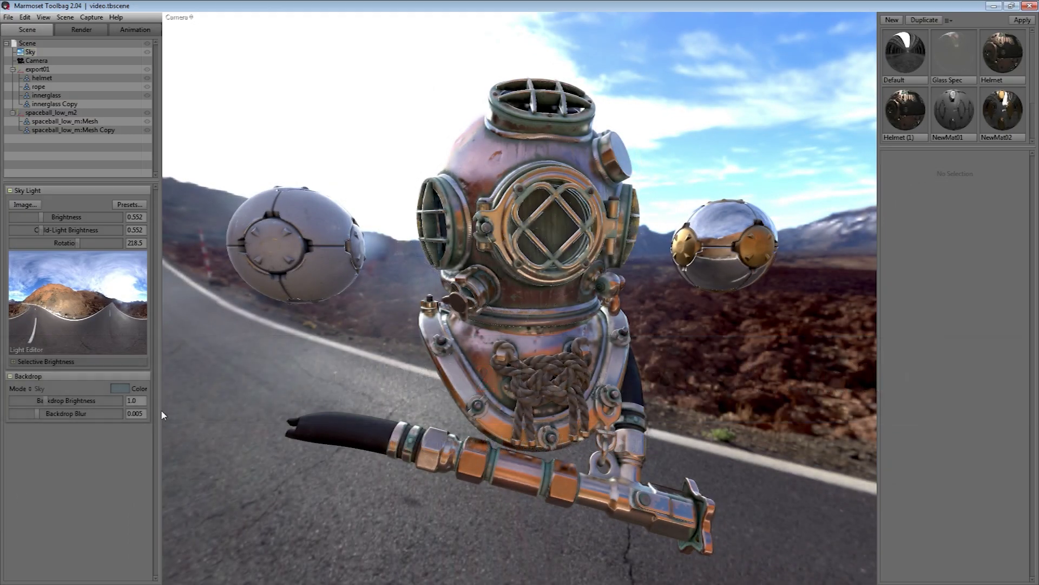
Try the Canada Glacier, Desert Road and Garage sky presets, settling on Pisa Courtyard
click(142, 207)
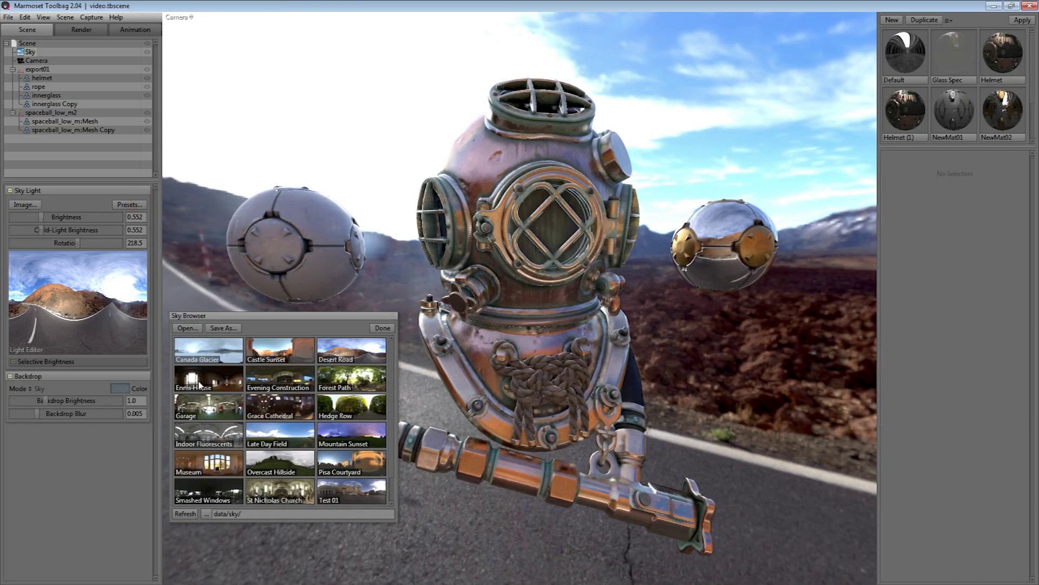
click(223, 361)
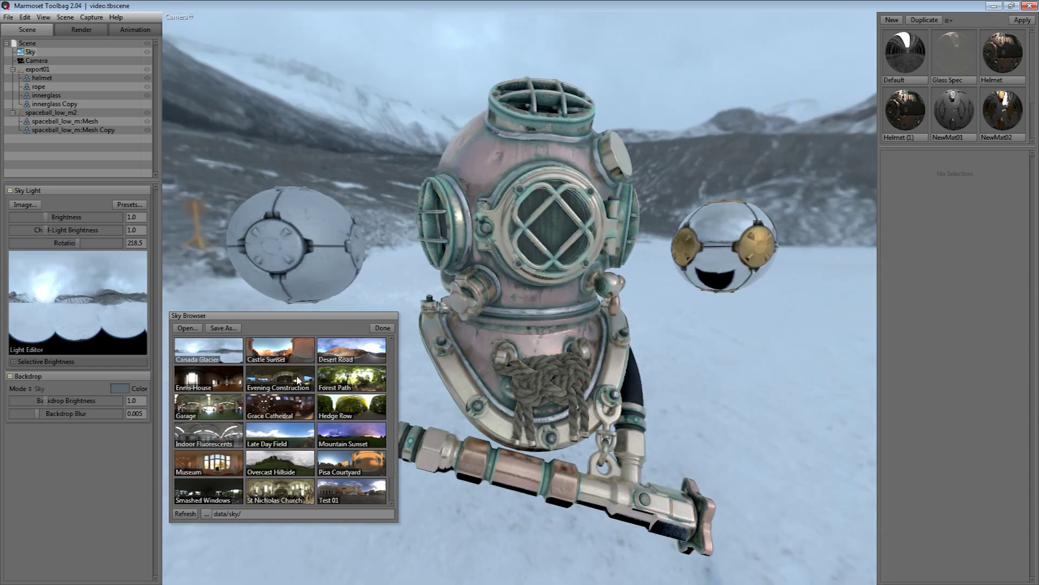
click(350, 355)
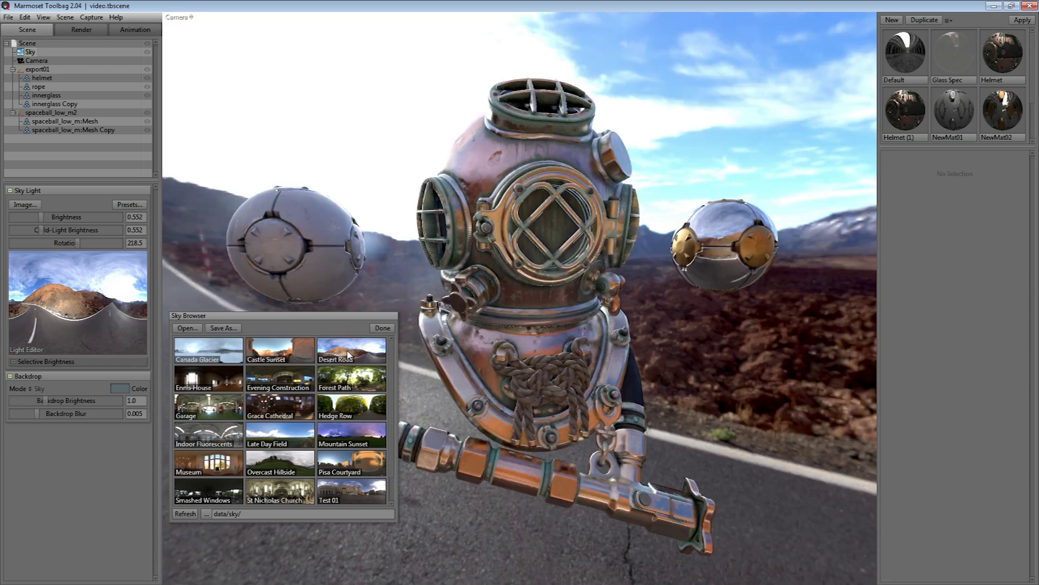
click(233, 411)
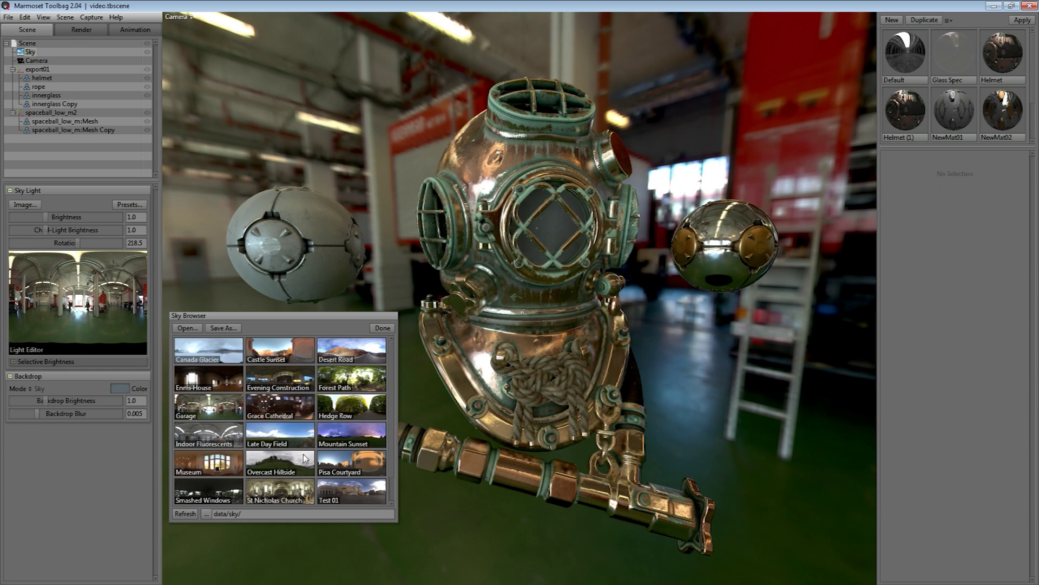
click(334, 467)
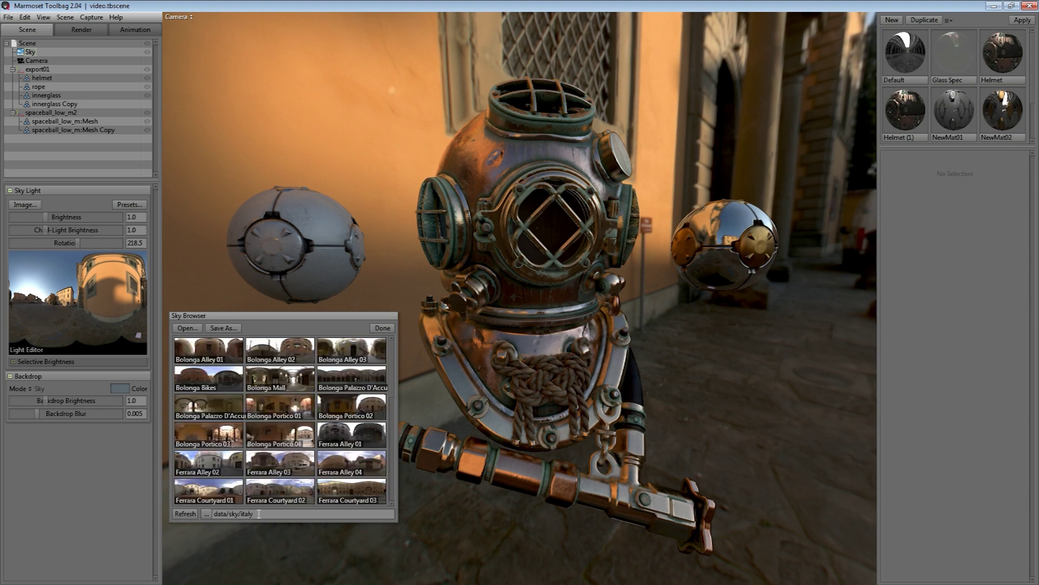
Preview the Bologna Alley 02, Ferrara Alley 03 and Ferrara Estes 04 skies
click(271, 347)
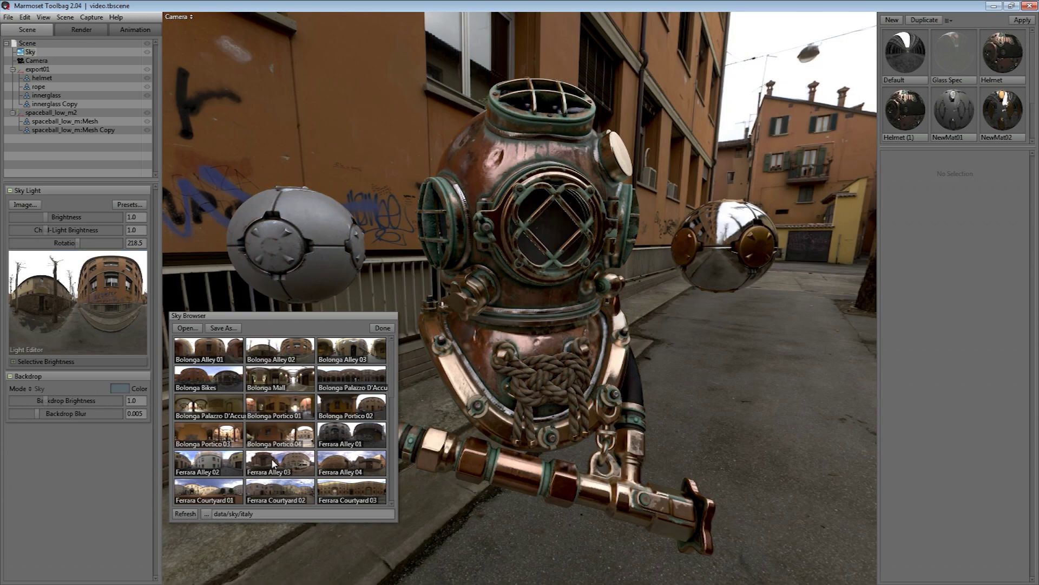
click(282, 464)
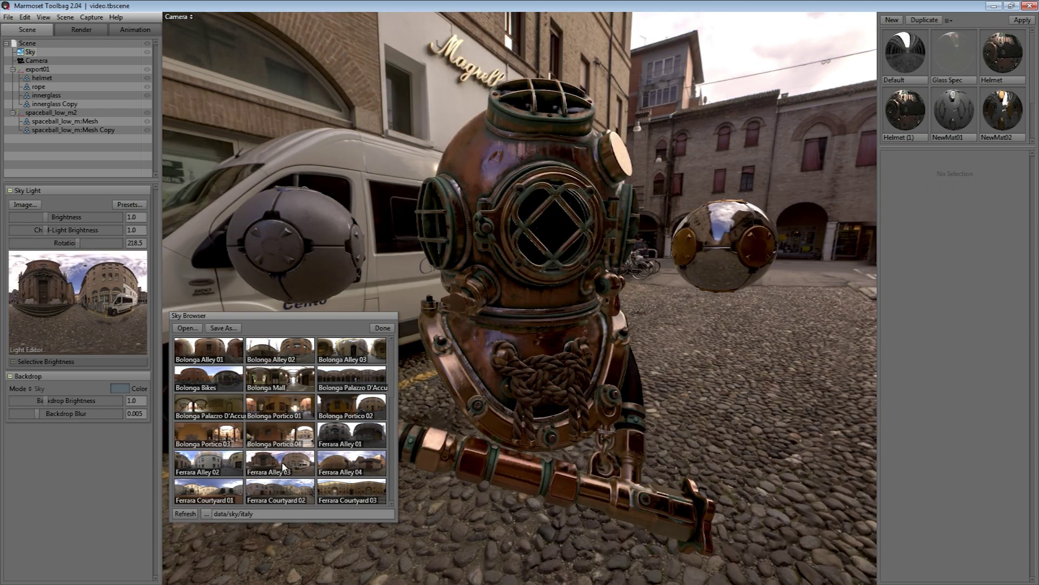
scroll(306, 447, down, 6)
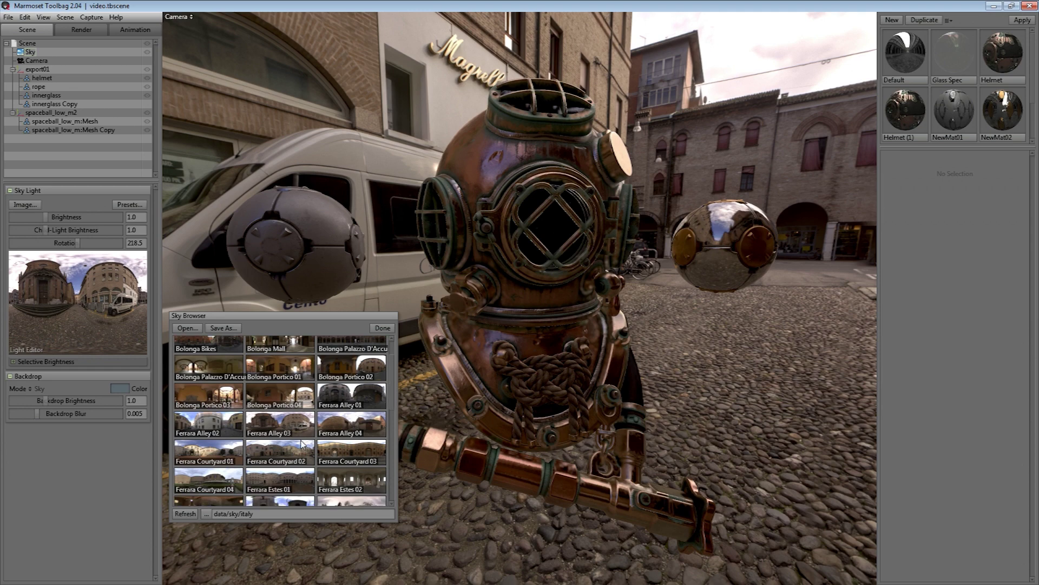
scroll(303, 444, down, 2)
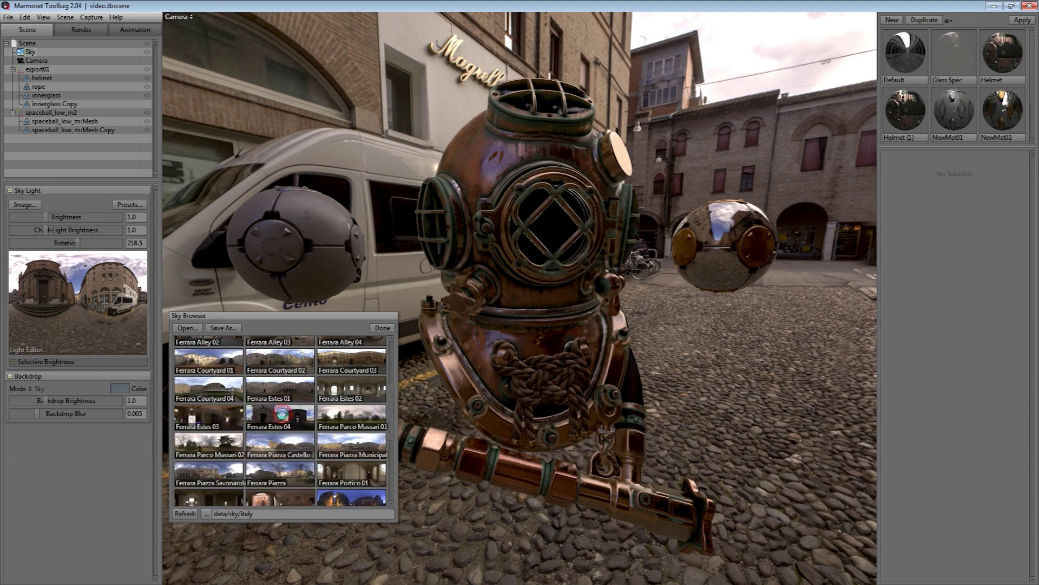
click(284, 418)
Preview Venice Dawn 01, then load Venice Morning 01 as the scene's sky
scroll(281, 447, down, 3)
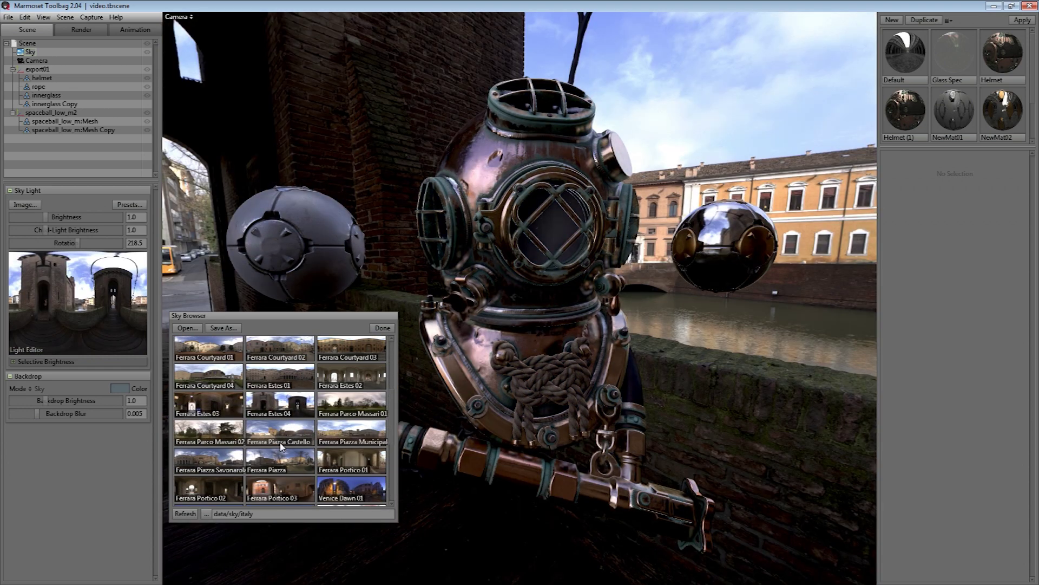
click(335, 456)
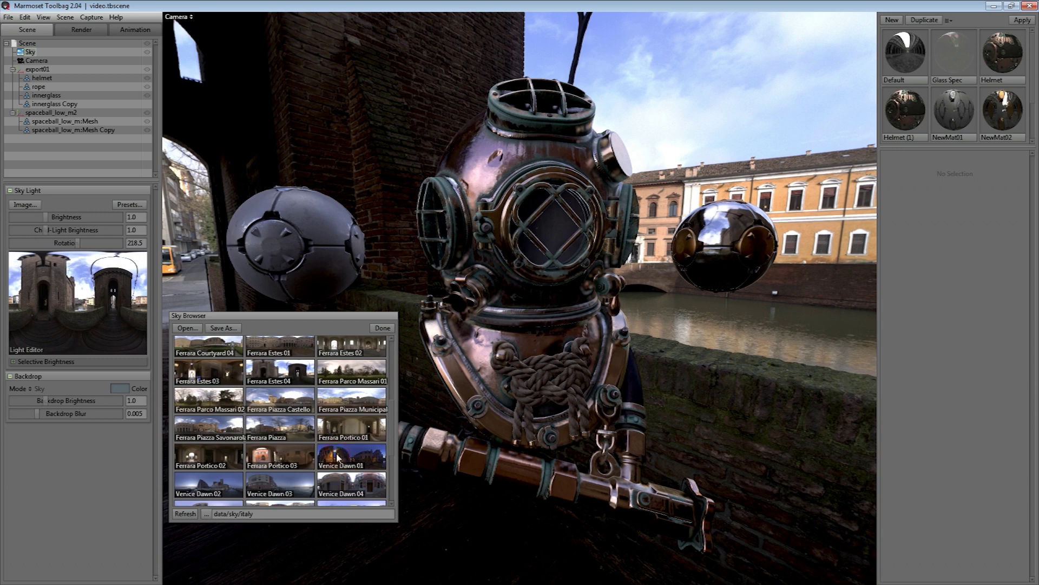
scroll(308, 457, down, 3)
scroll(307, 459, down, 1)
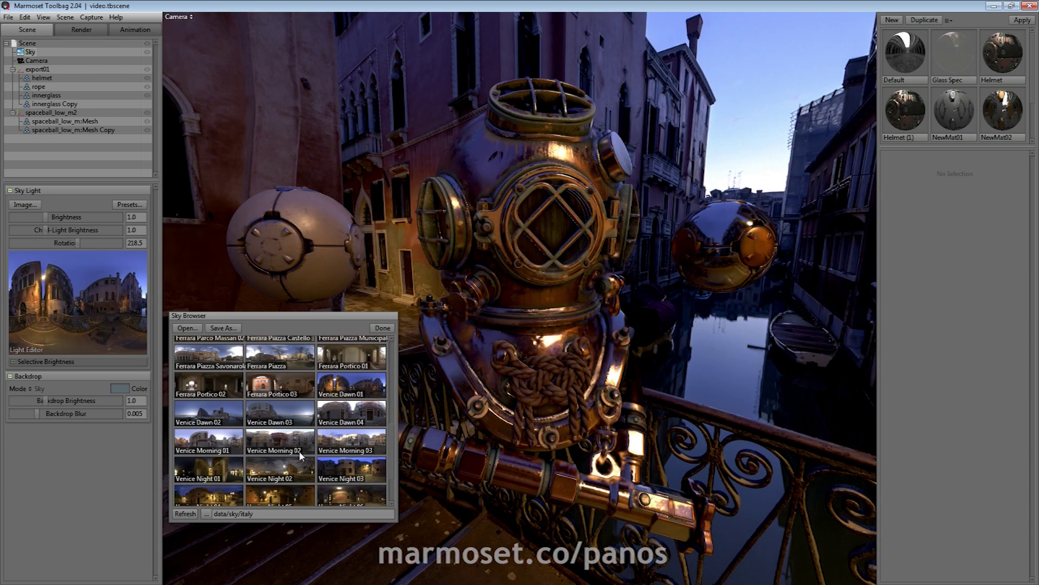
scroll(284, 455, up, 1)
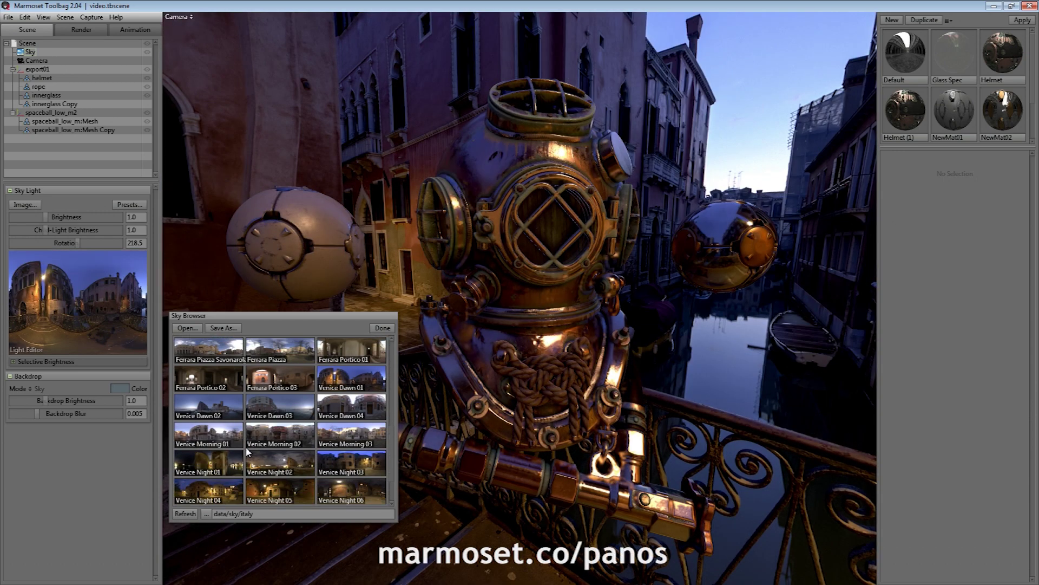
click(209, 431)
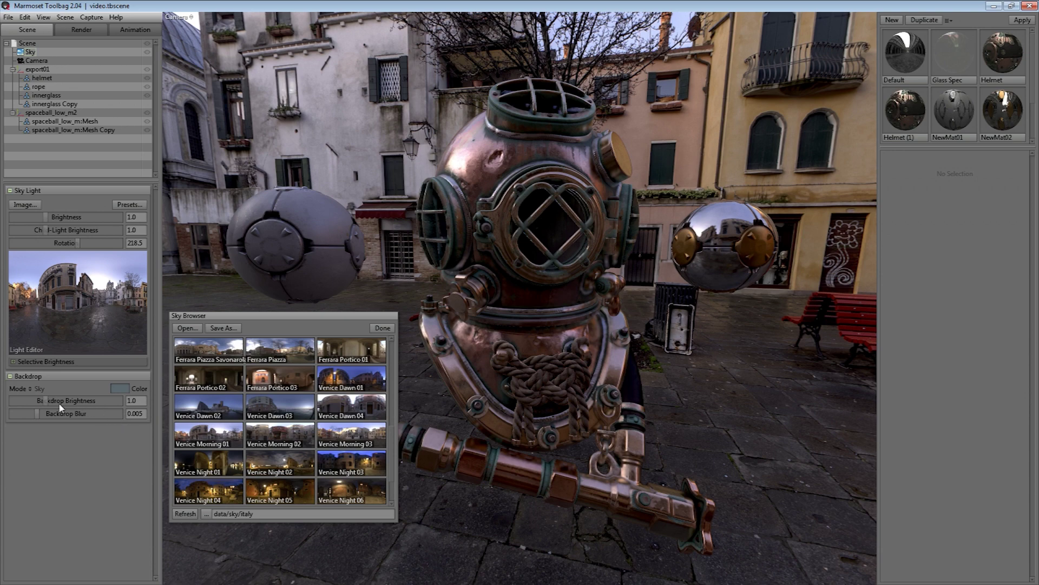
click(30, 387)
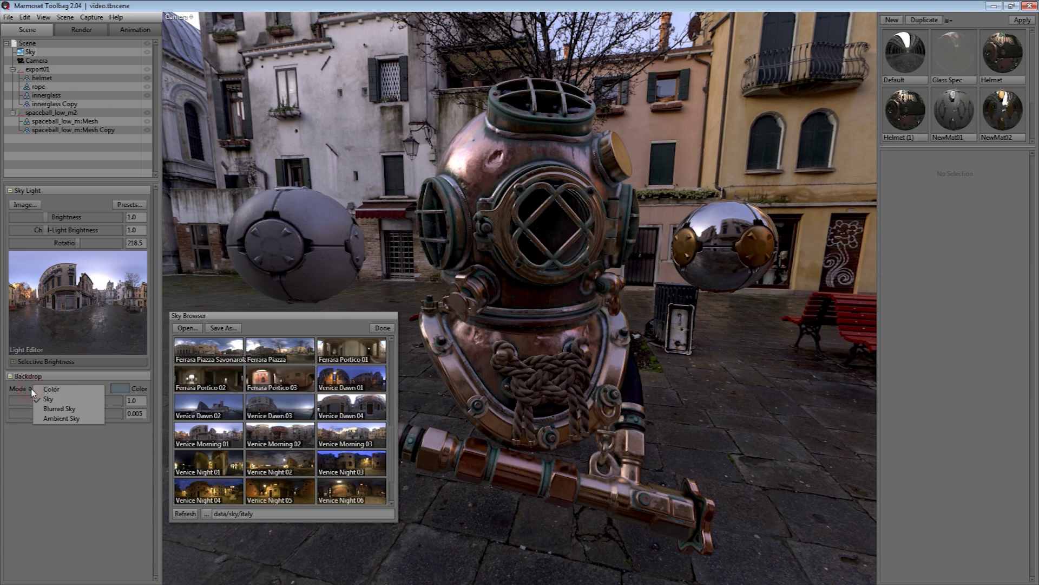
Set Backdrop Mode to Blurred Sky and tune Backdrop Blur down to nearly sharp
click(54, 410)
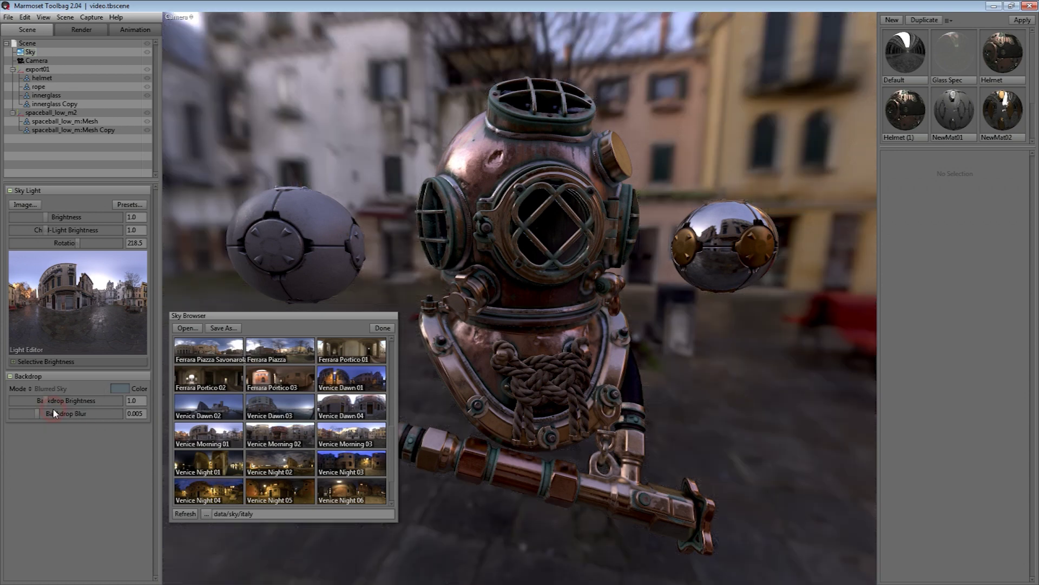
click(35, 413)
drag(39, 413, 102, 416)
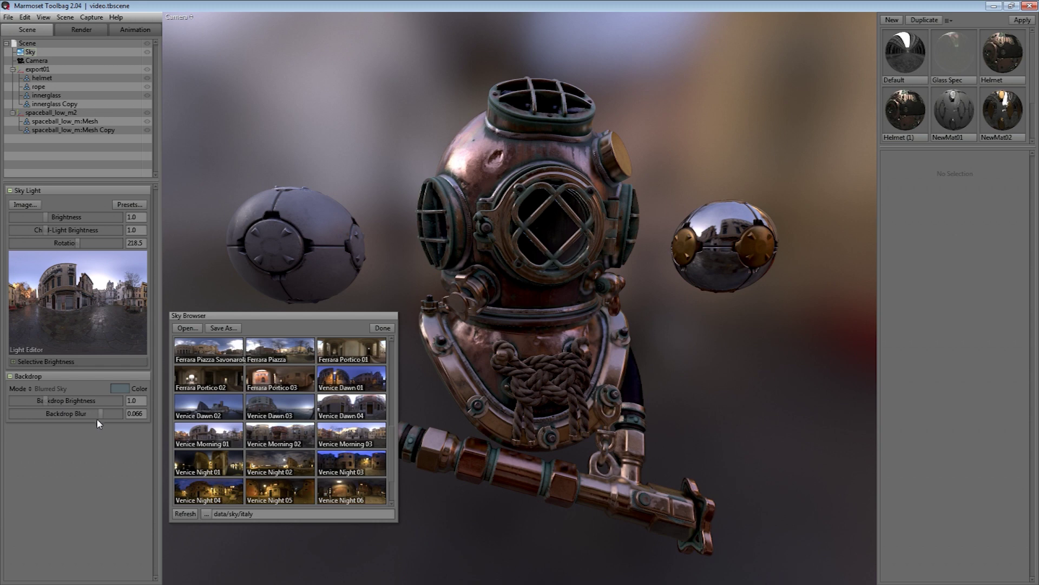
mouse_move(109, 414)
mouse_down()
mouse_move(29, 412)
mouse_move(100, 415)
mouse_up()
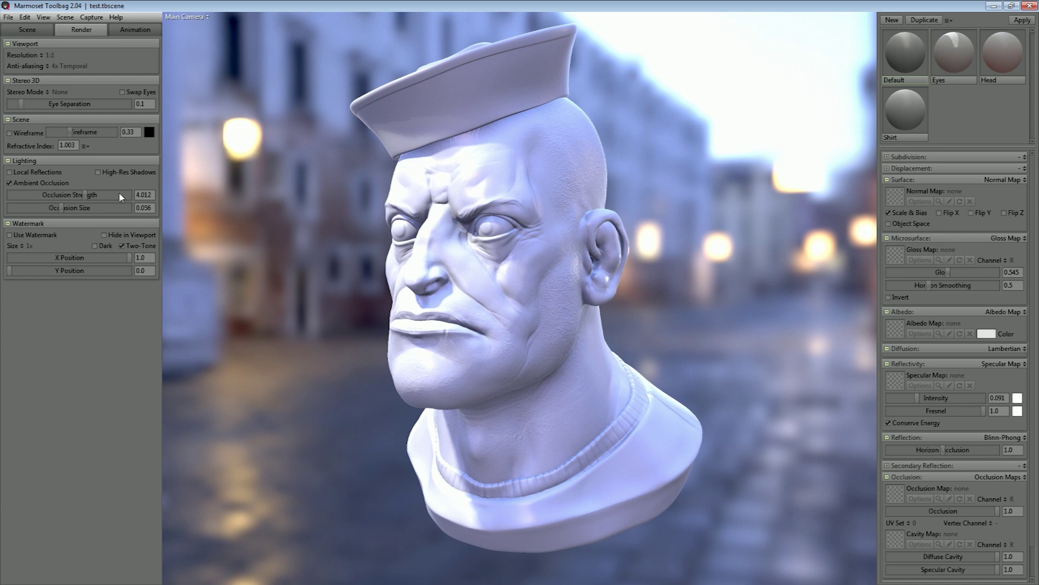
Show the wireframe, inspect the head's mesh up close, then turn the wireframe off
click(29, 135)
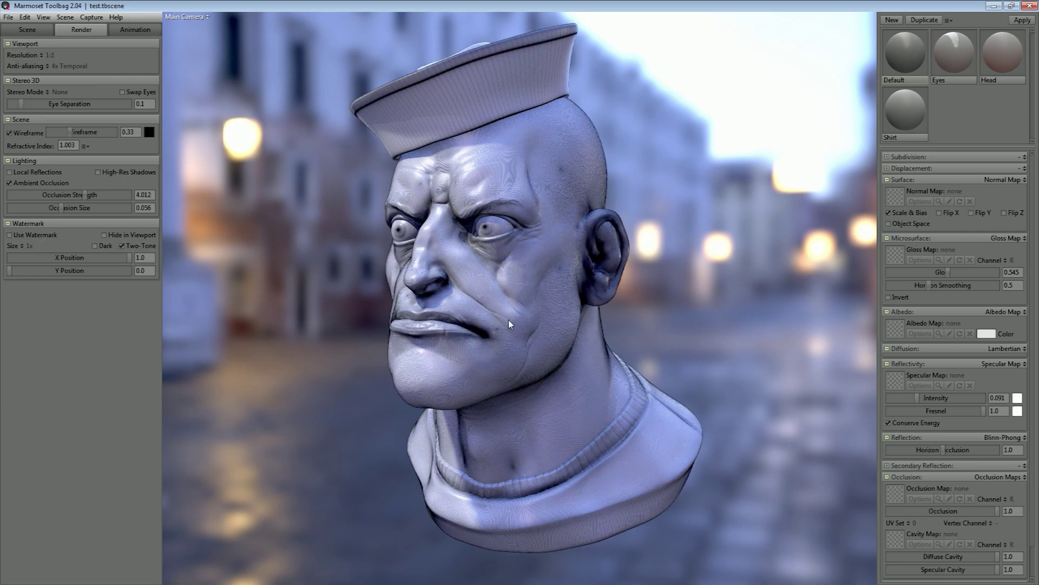
right_drag(476, 254, 513, 375)
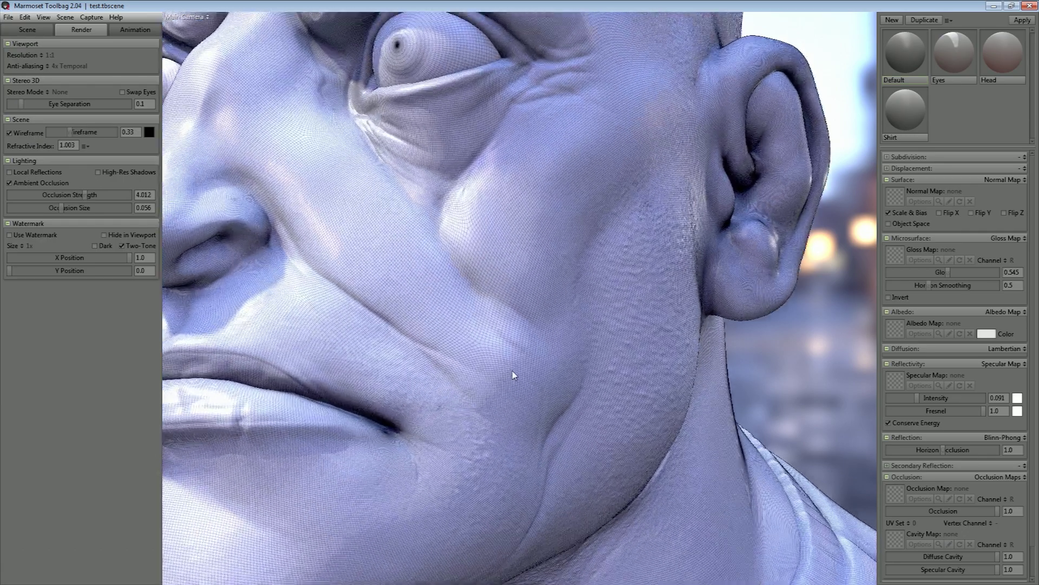
mouse_move(471, 360)
mouse_down()
mouse_move(494, 374)
mouse_move(461, 363)
mouse_up()
right_drag(461, 363, 419, 315)
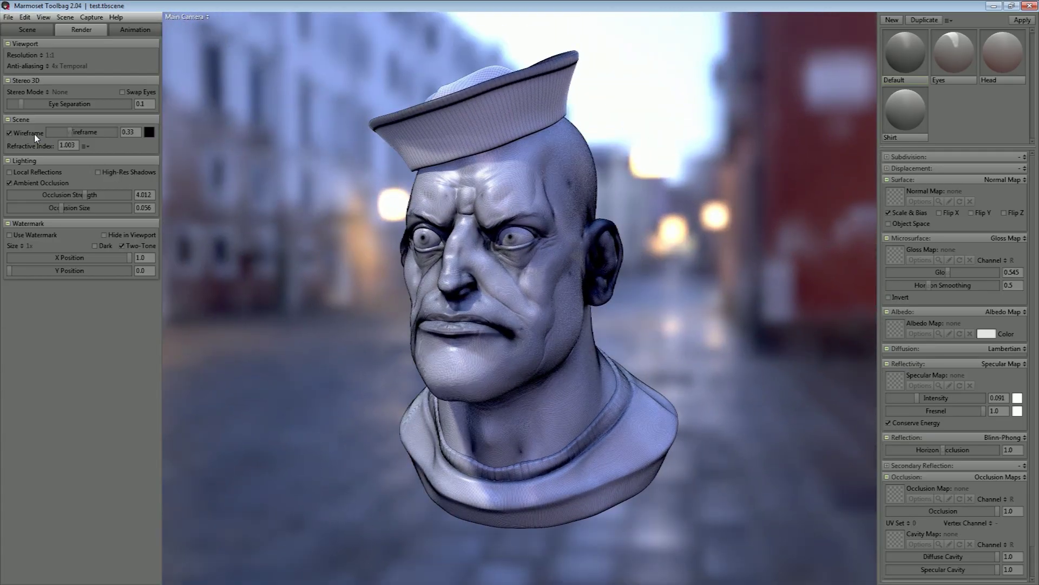
click(10, 132)
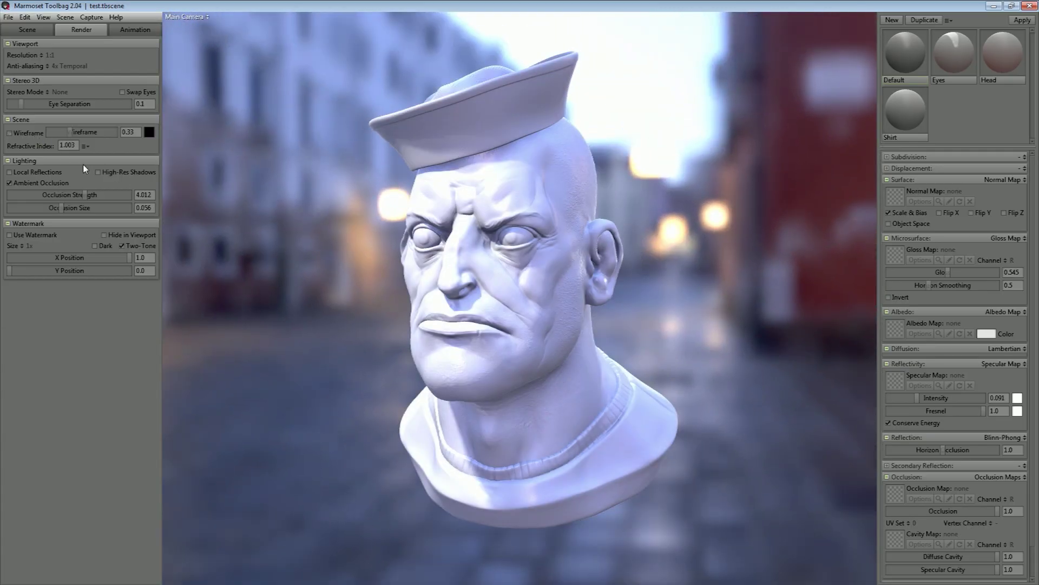
Apply the Head material to the bust with Vertex Color albedo and sRGB Color enabled
mouse_move(1003, 61)
mouse_down()
mouse_move(542, 301)
mouse_move(563, 333)
mouse_up()
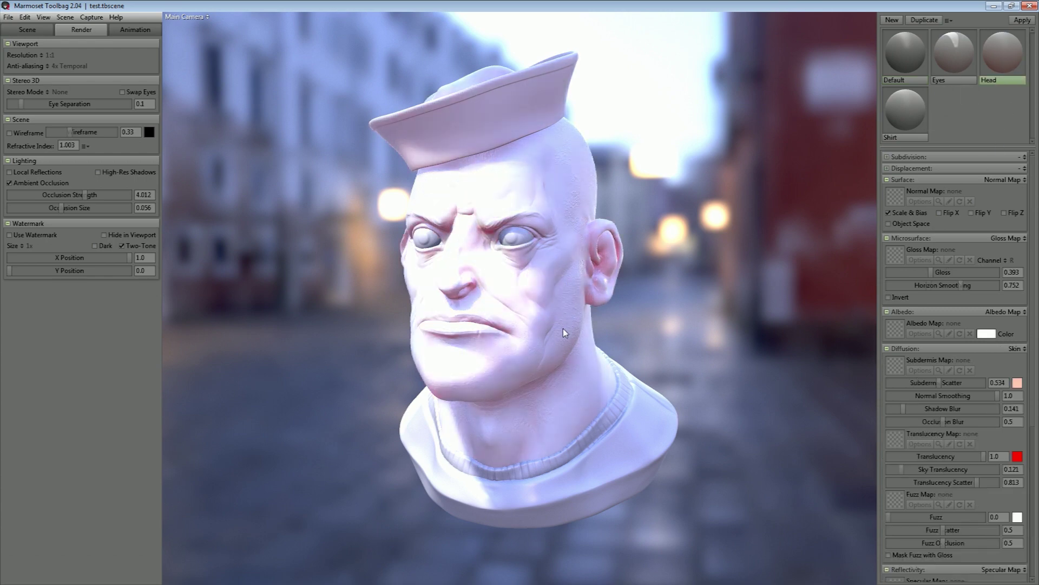
click(1025, 312)
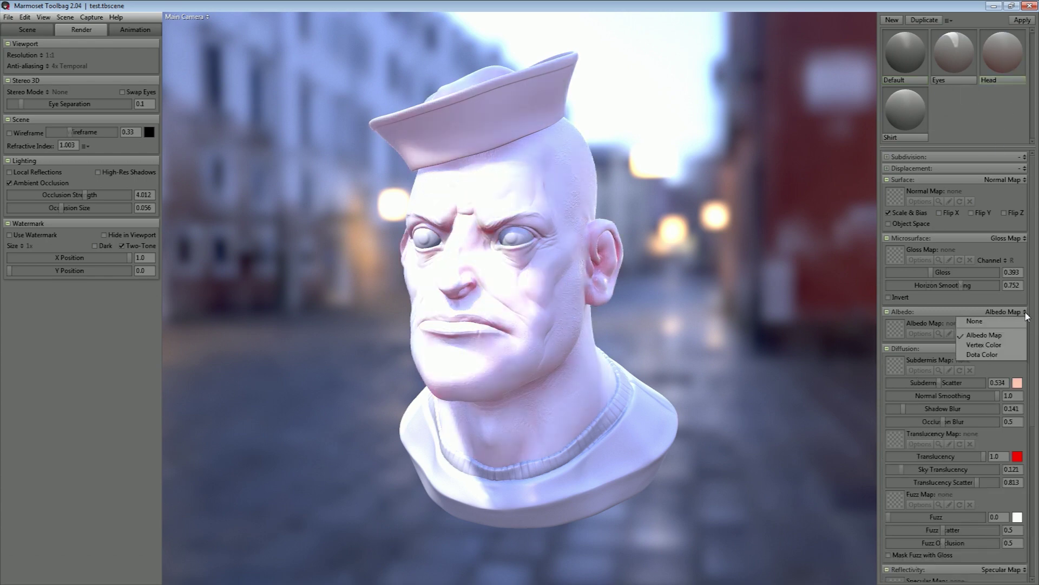
click(978, 345)
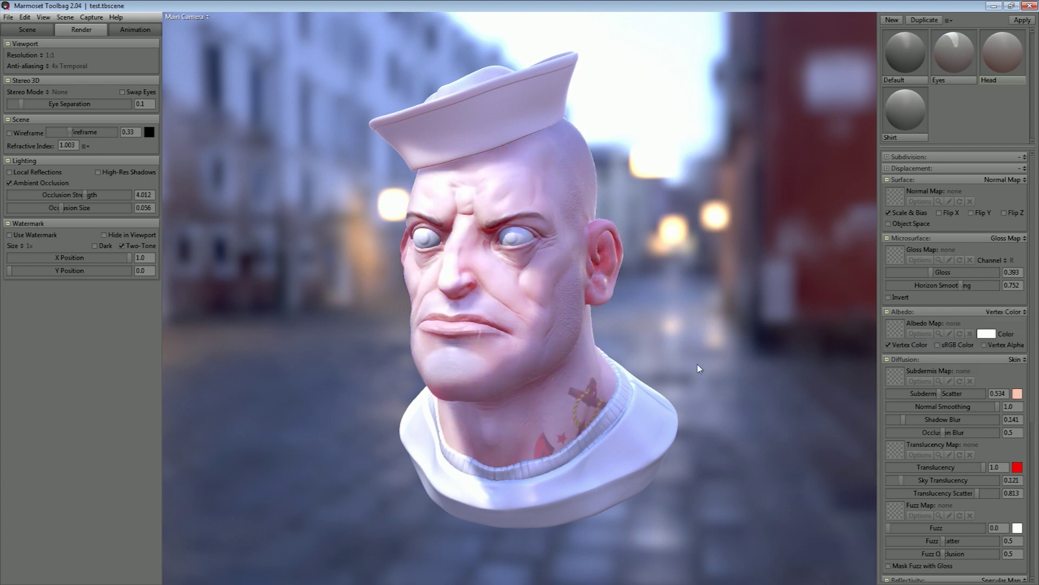
click(939, 347)
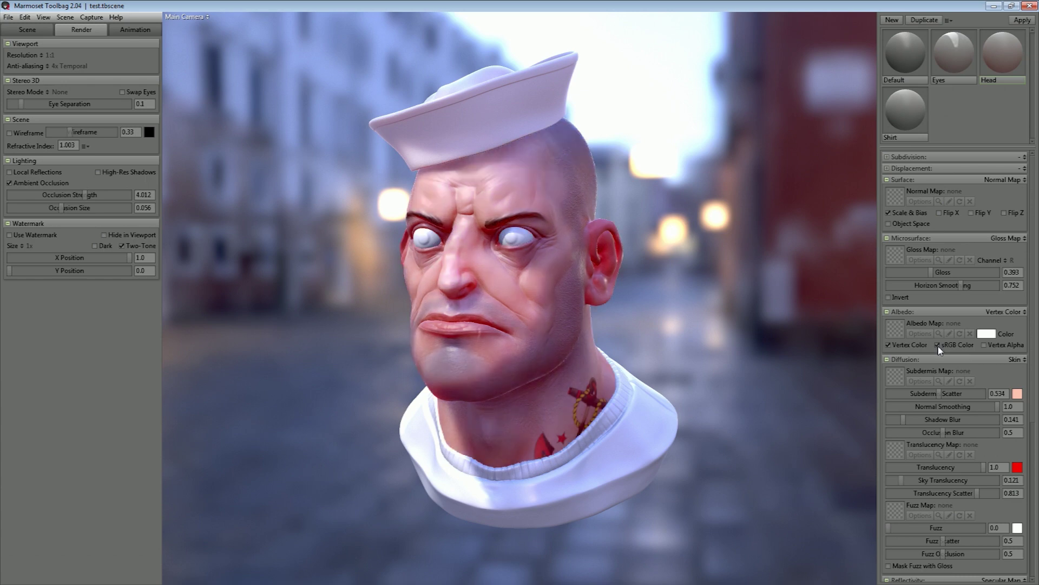
drag(1034, 201, 1035, 368)
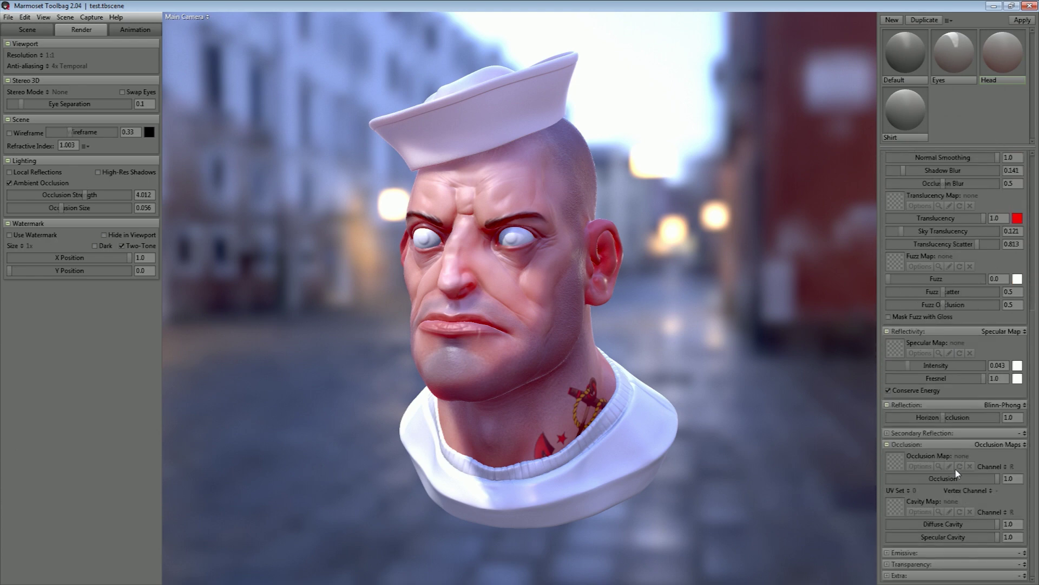
click(992, 489)
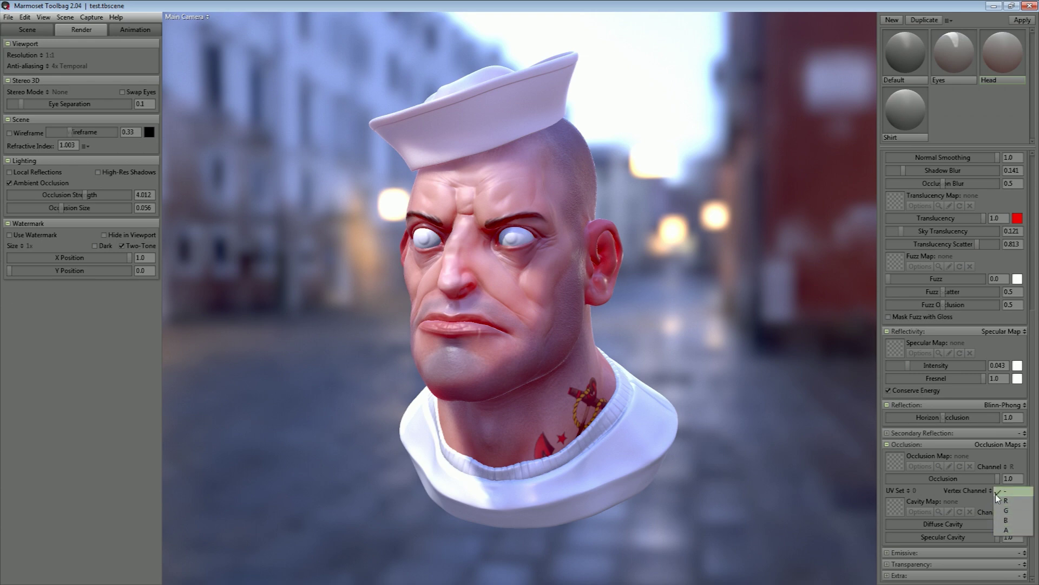
click(984, 493)
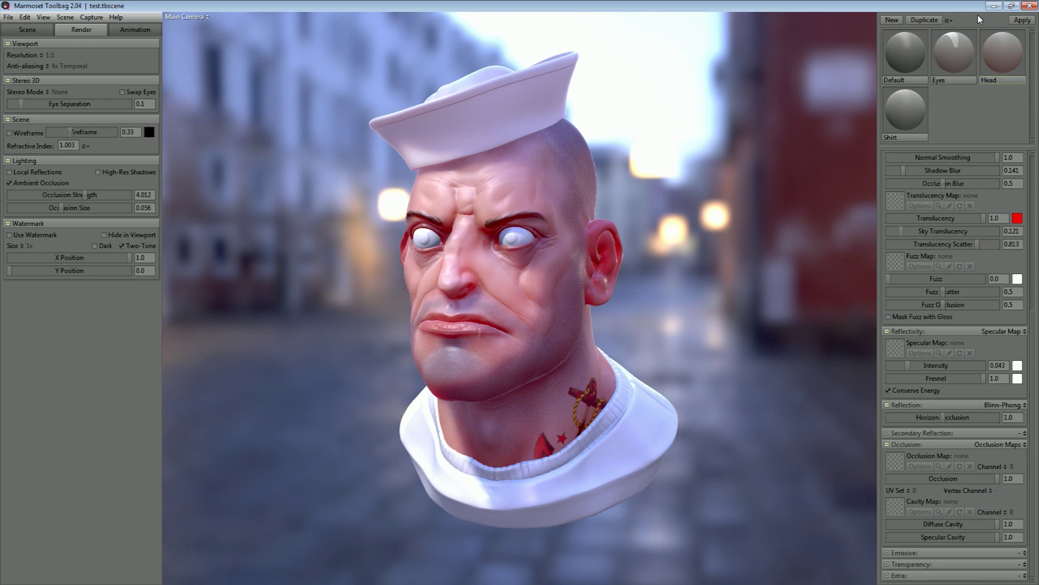
Apply the Eyes material to both eyes and the Shirt material to the shirt
drag(954, 53, 513, 237)
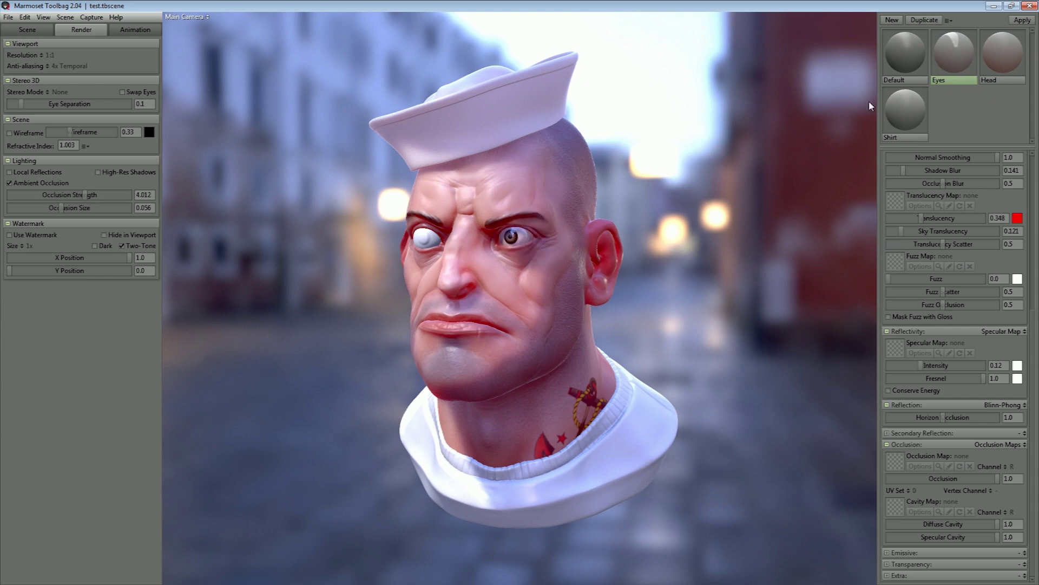
drag(954, 52, 431, 237)
drag(905, 111, 599, 443)
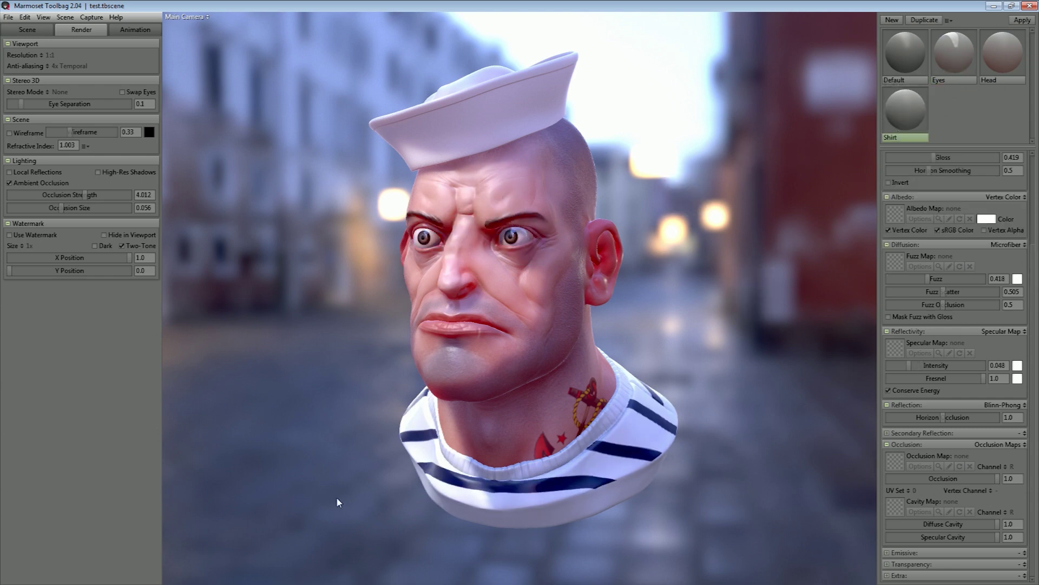
drag(336, 502, 462, 474)
Orbit the camera around the sailor bust to view it from the side
drag(430, 475, 330, 463)
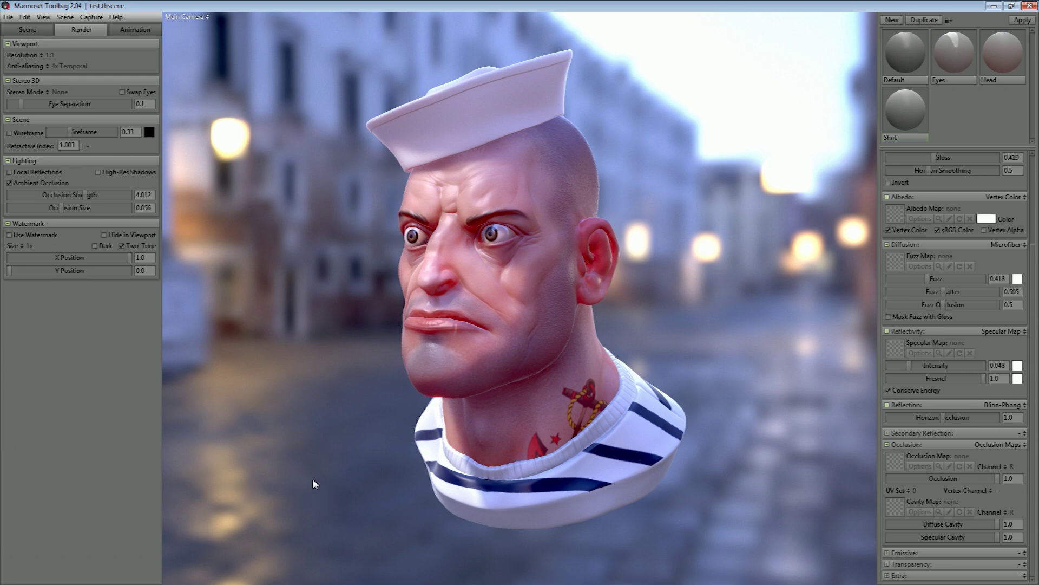